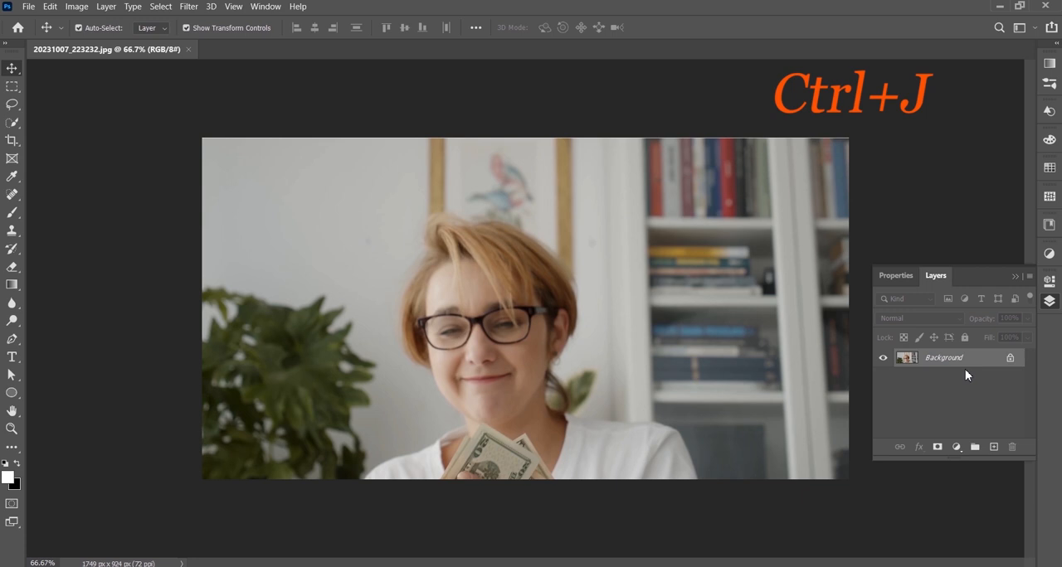
Step: Duplicate the Background layer and add a Hue/Saturation adjustment layer above the copy with Saturation at -100
key("ctrl+j")
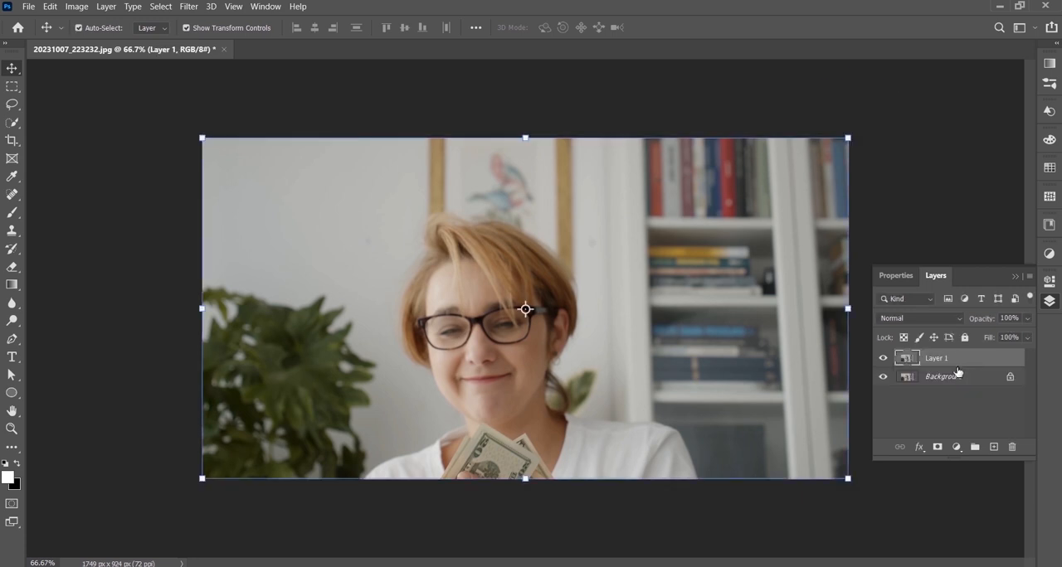
left_click(956, 447)
left_click(995, 317)
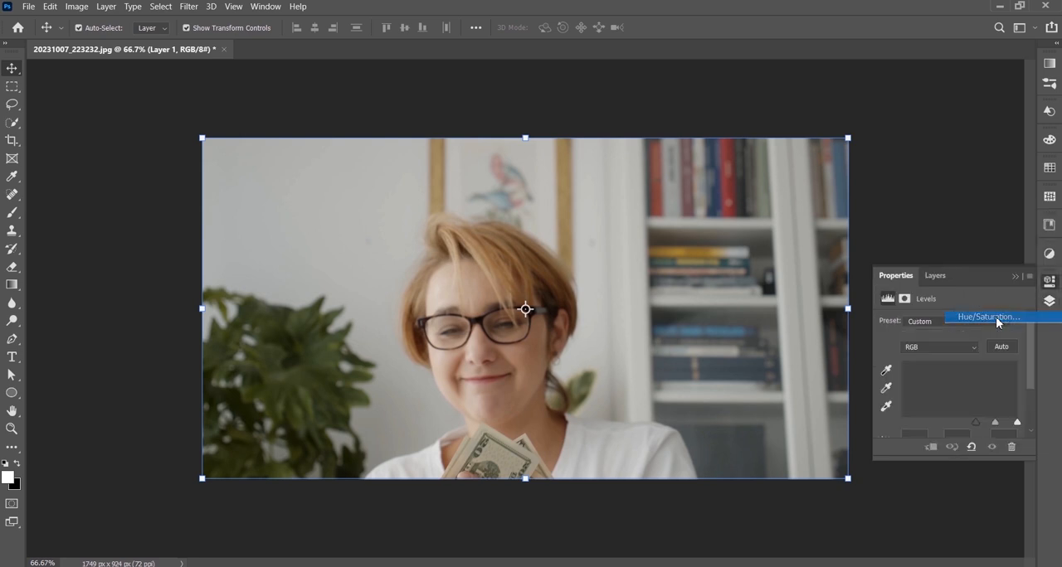
left_click_drag(951, 401, 882, 402)
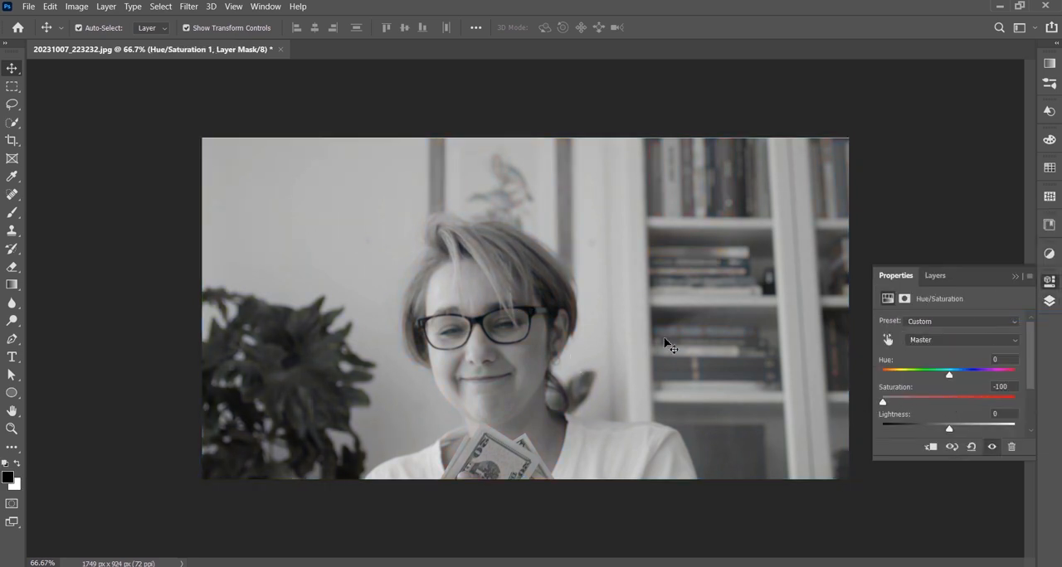
left_click(1014, 276)
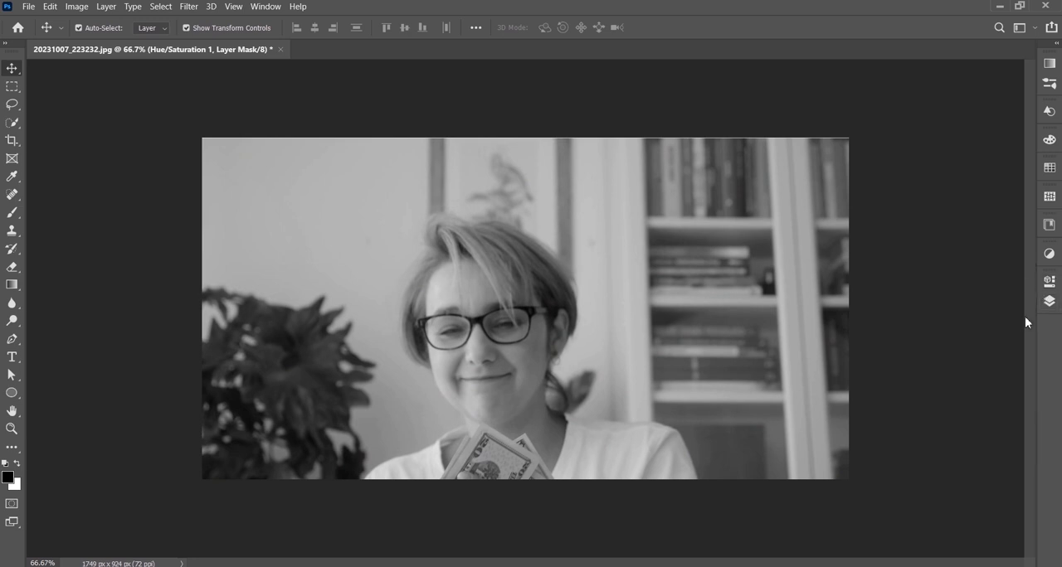
Step: Set the duplicated photo layer's blend mode to Color Dodge and invert its colors
left_click(1049, 301)
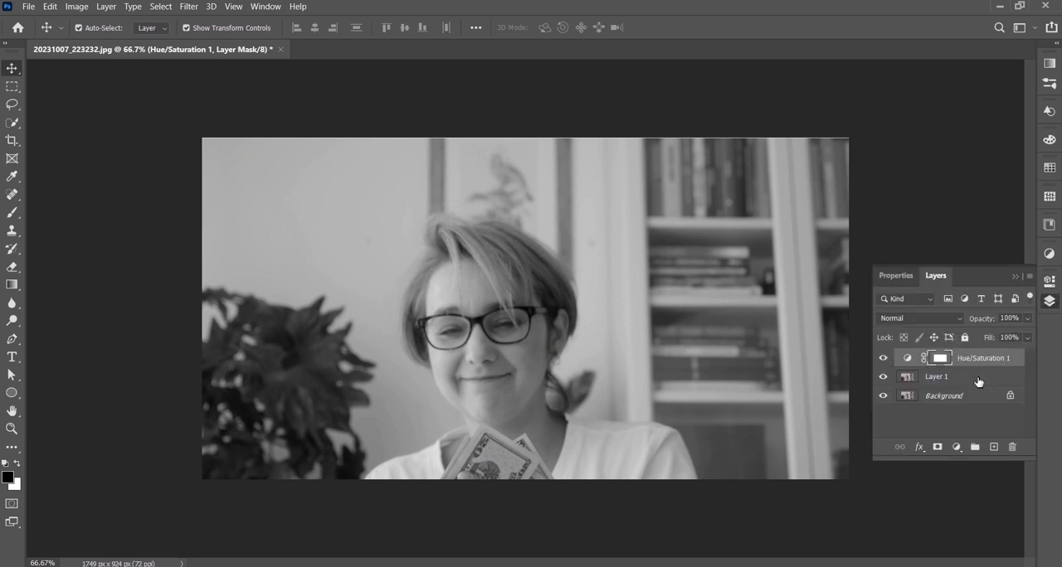
left_click(977, 380)
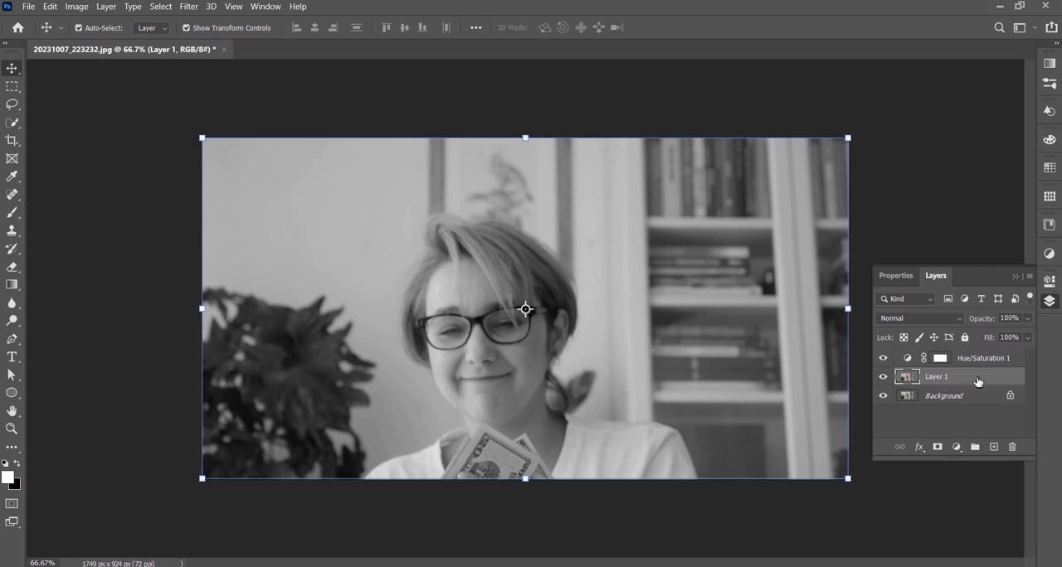
left_click(959, 317)
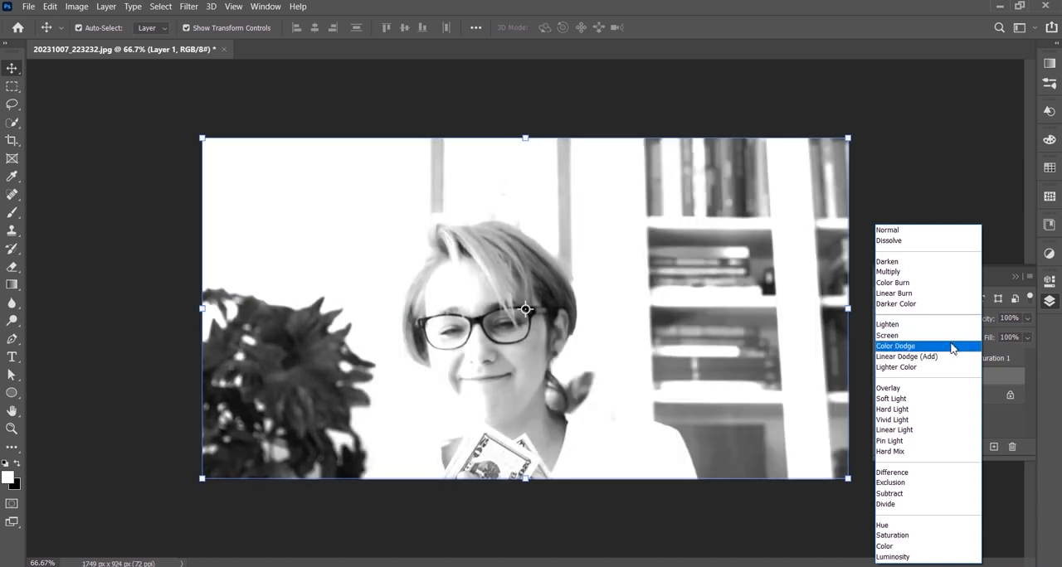
left_click(952, 349)
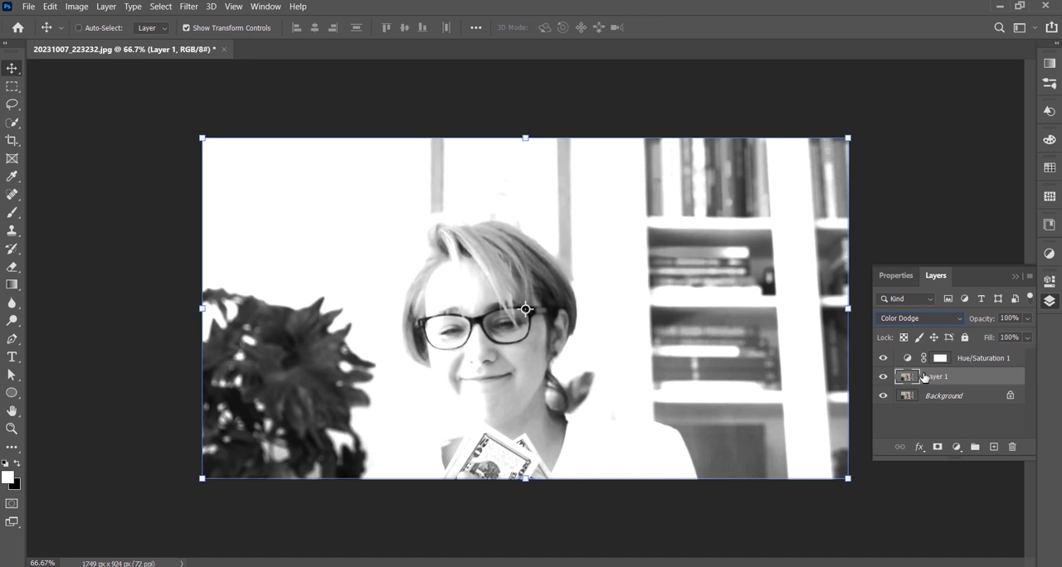
key("ctrl+i")
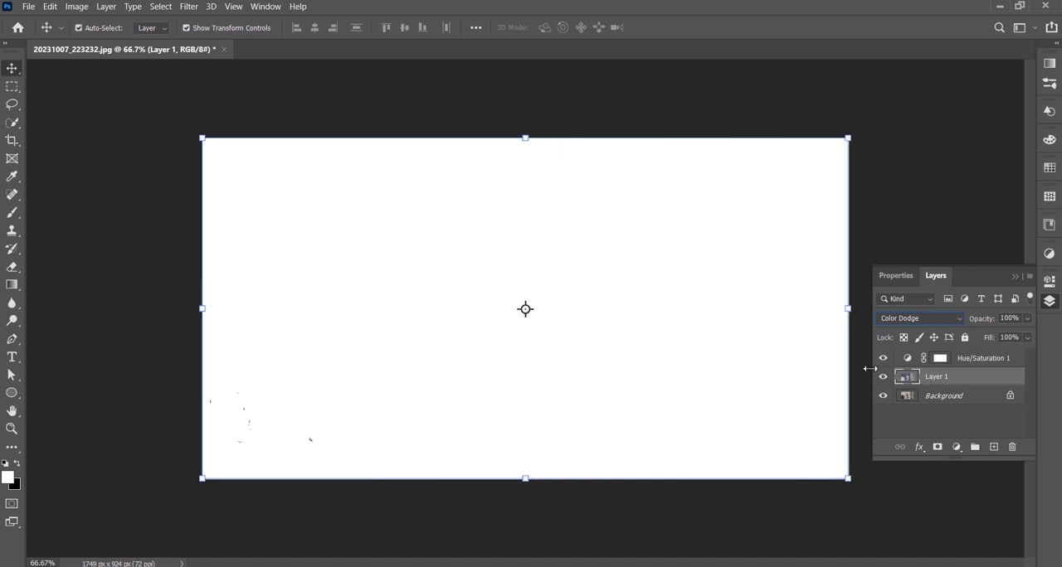
Step: Apply a Gaussian Blur with a radius of 20.9 pixels to the inverted photo layer
left_click(190, 7)
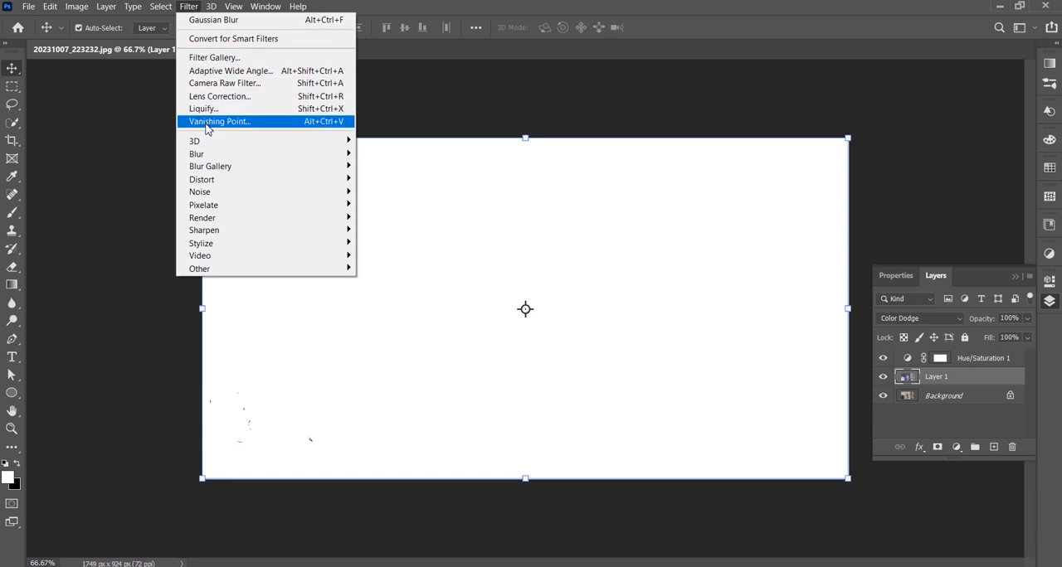
mouse_move(214, 158)
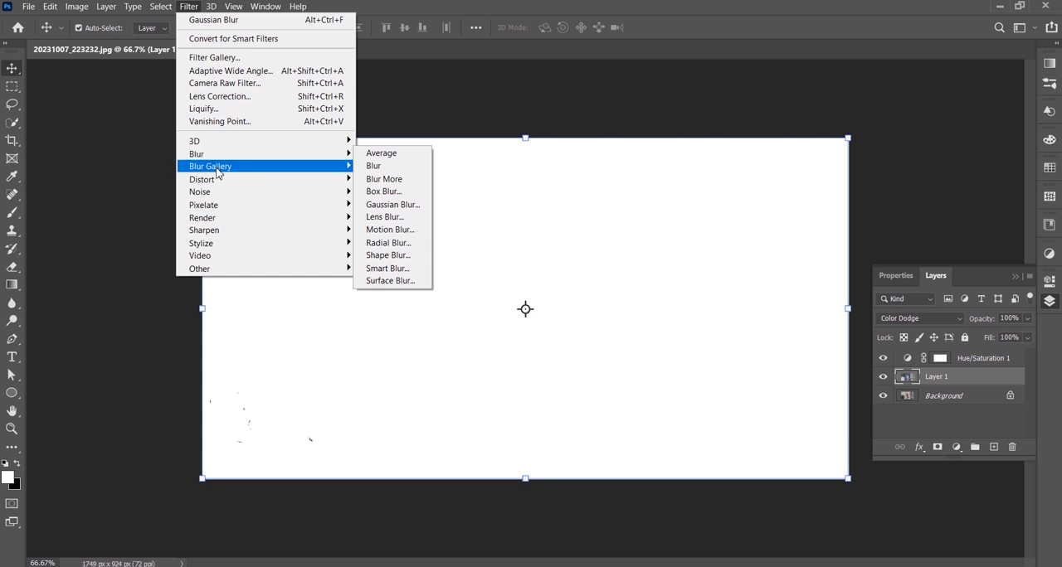
left_click(387, 205)
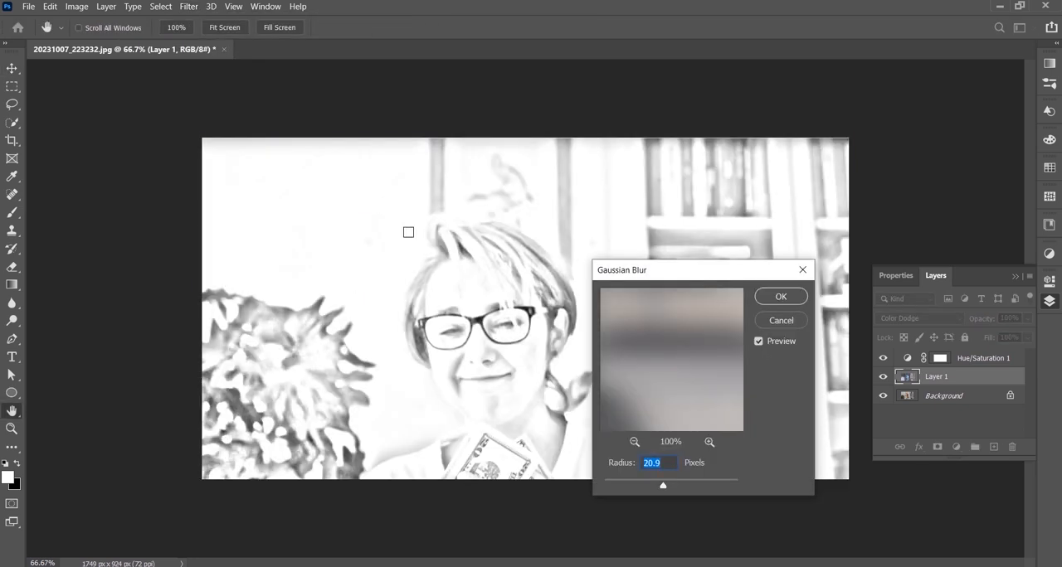
left_click(652, 463)
left_click(781, 297)
key("v")
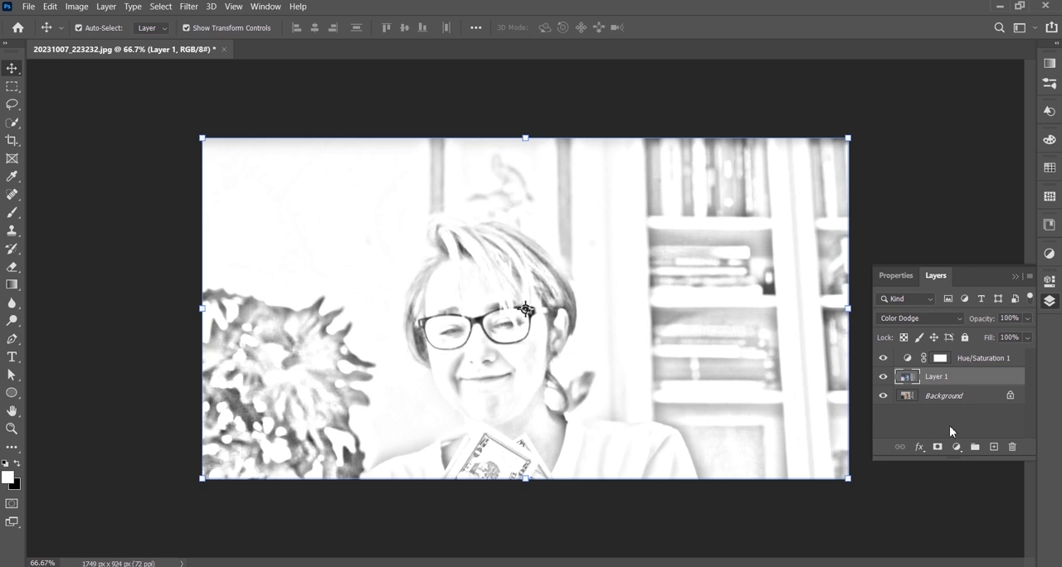
Step: Add a Levels adjustment layer and raise its black input level to about the middle of the histogram to darken the sketch lines
left_click(956, 447)
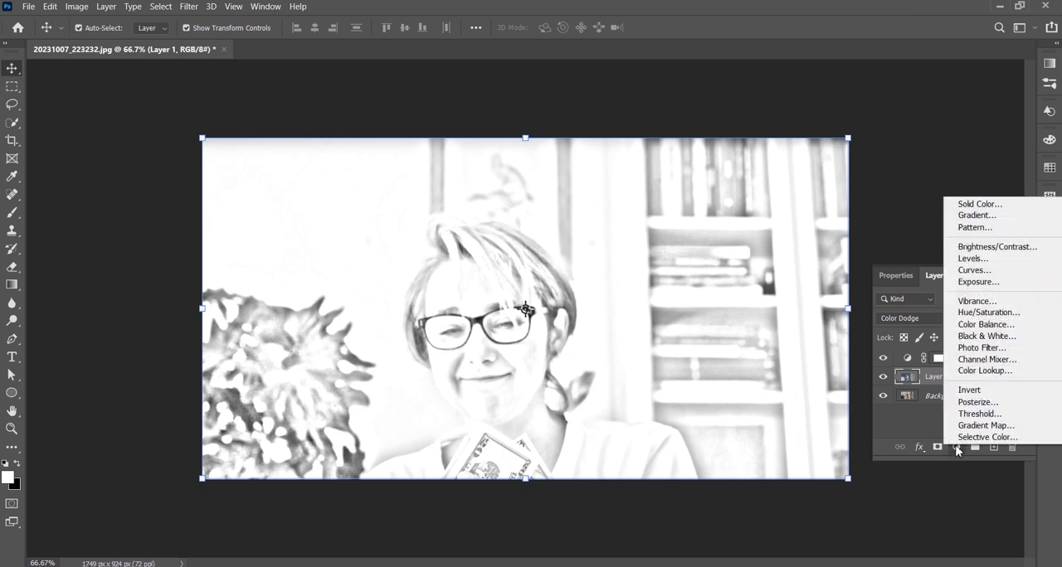
left_click(971, 264)
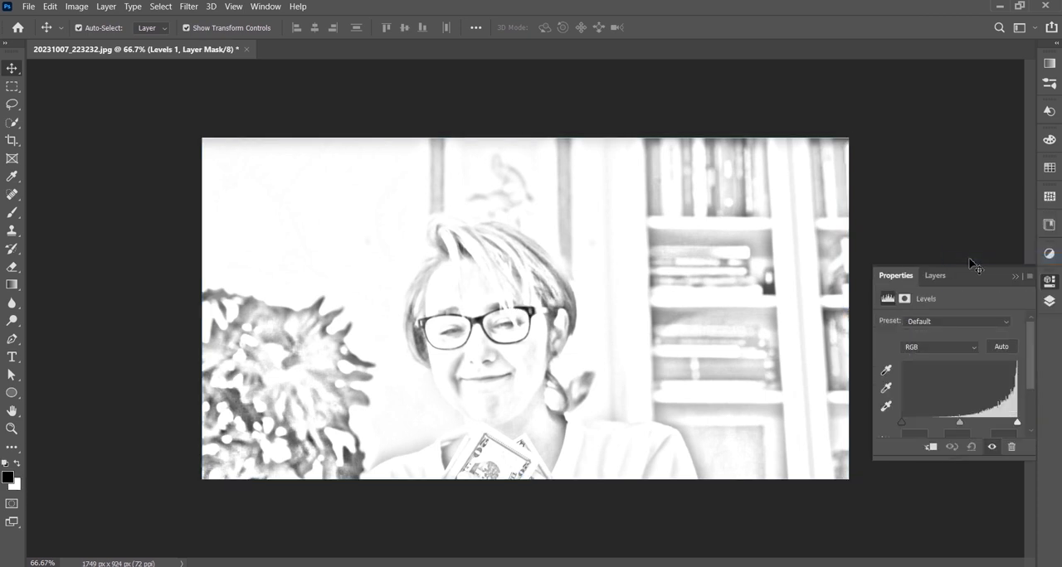
left_click_drag(903, 424, 959, 420)
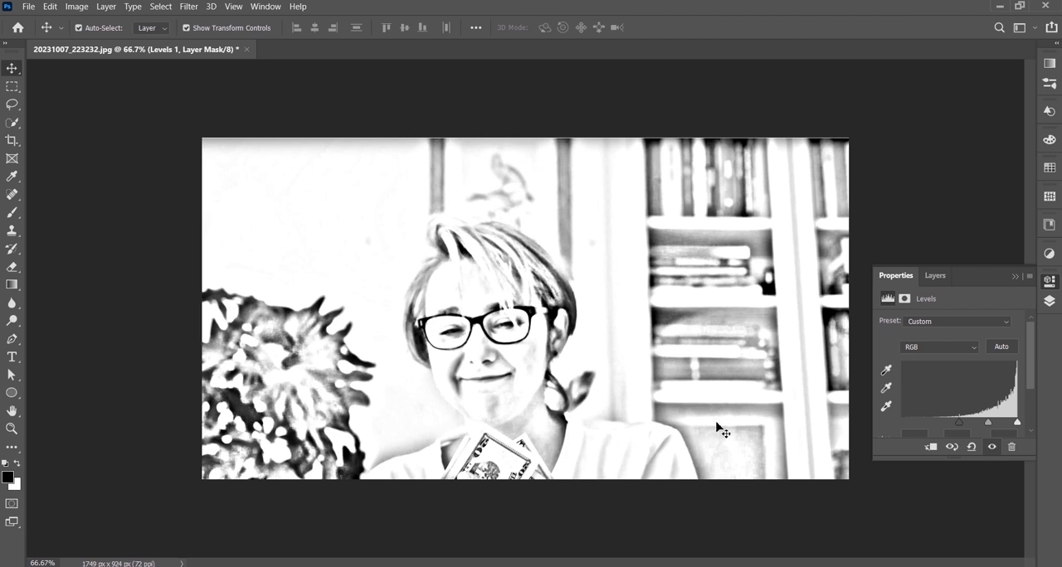
left_click(1014, 277)
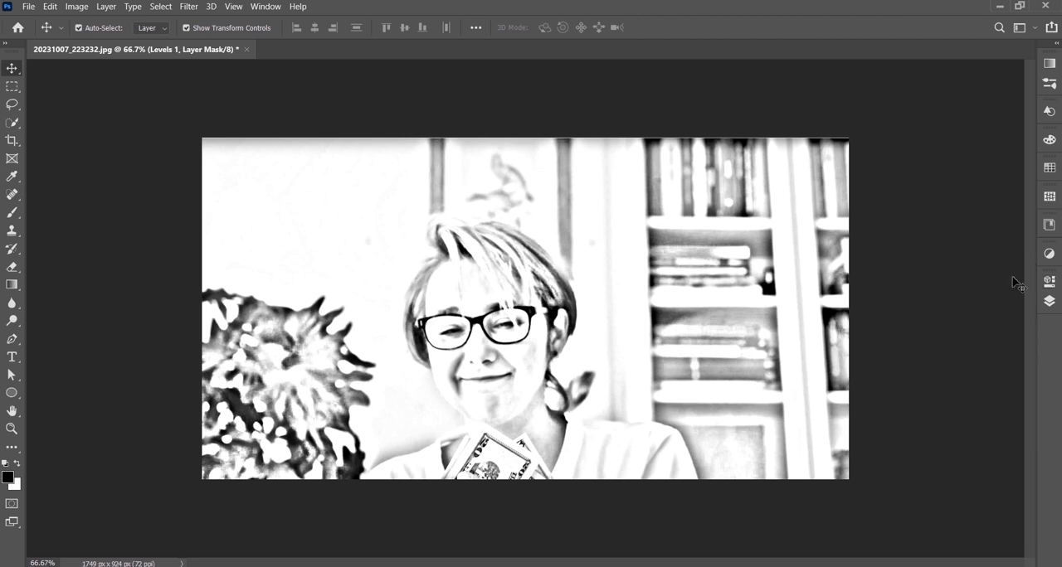
Step: Set up the Brush tool with the soft round tip at 400 px and 40% opacity
left_click(13, 216)
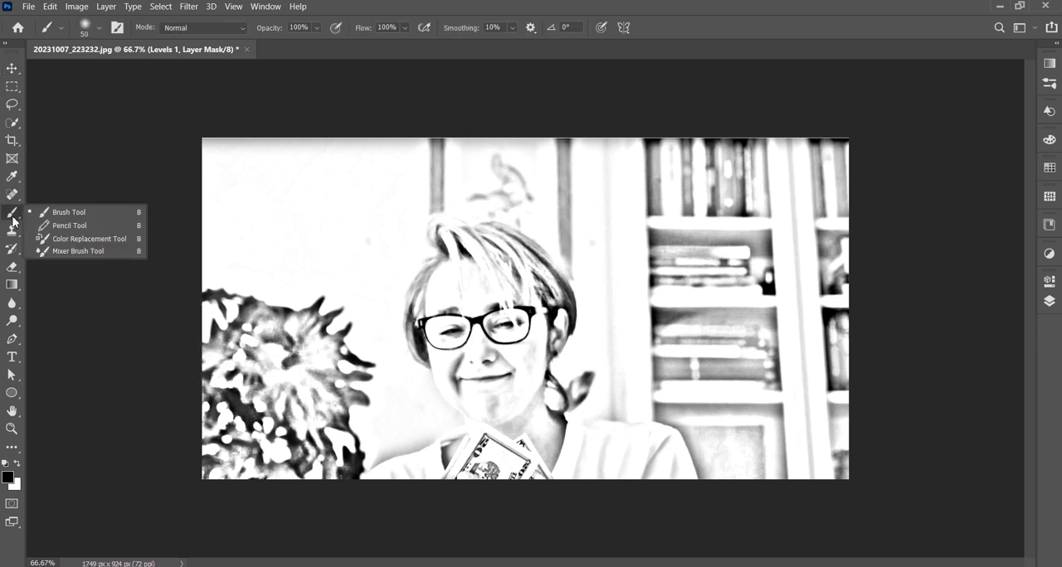
left_click(80, 217)
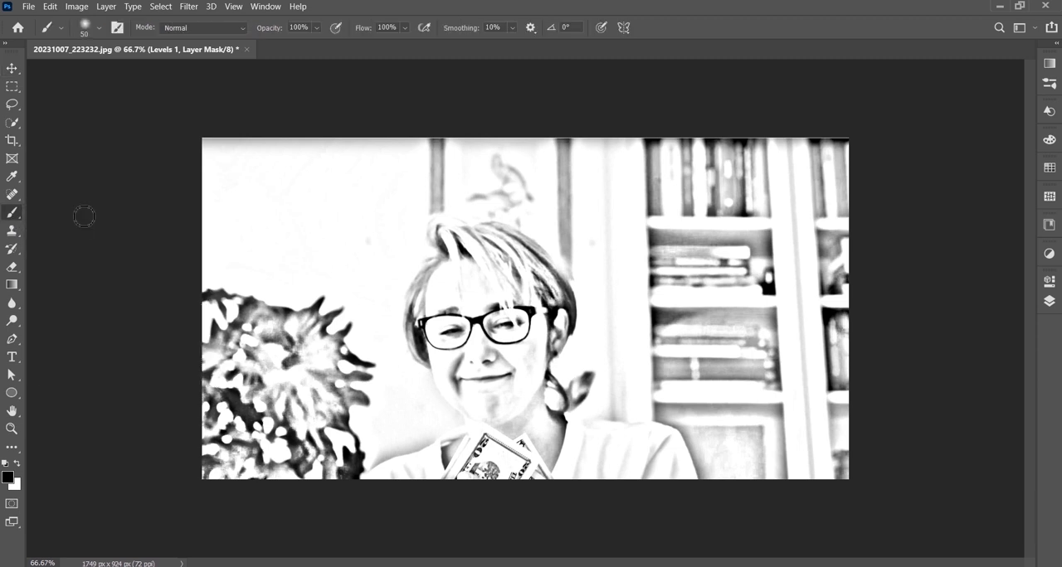
left_click(98, 28)
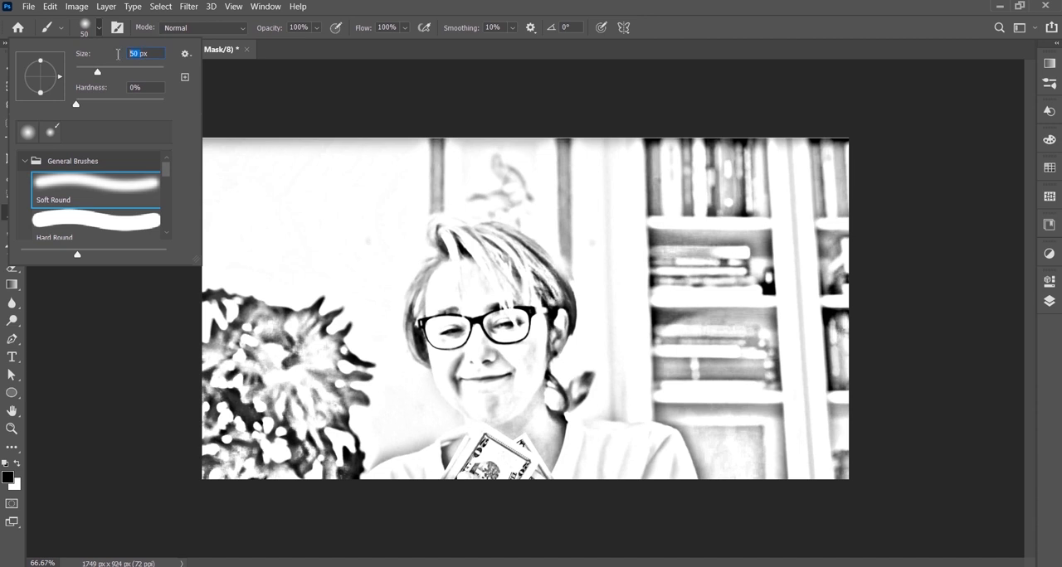
type("400px")
left_click_drag(305, 29, 281, 39)
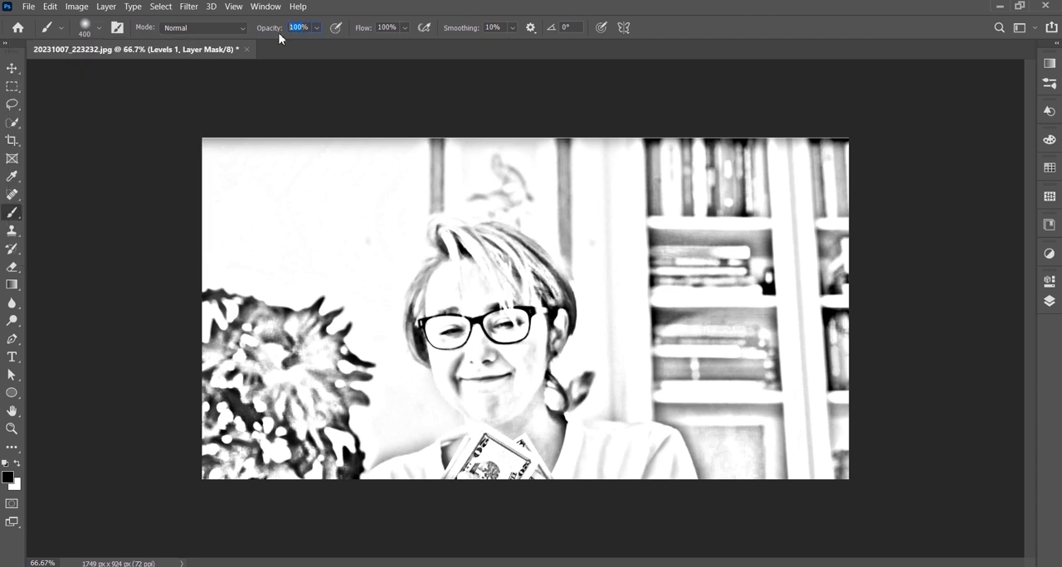
type("40")
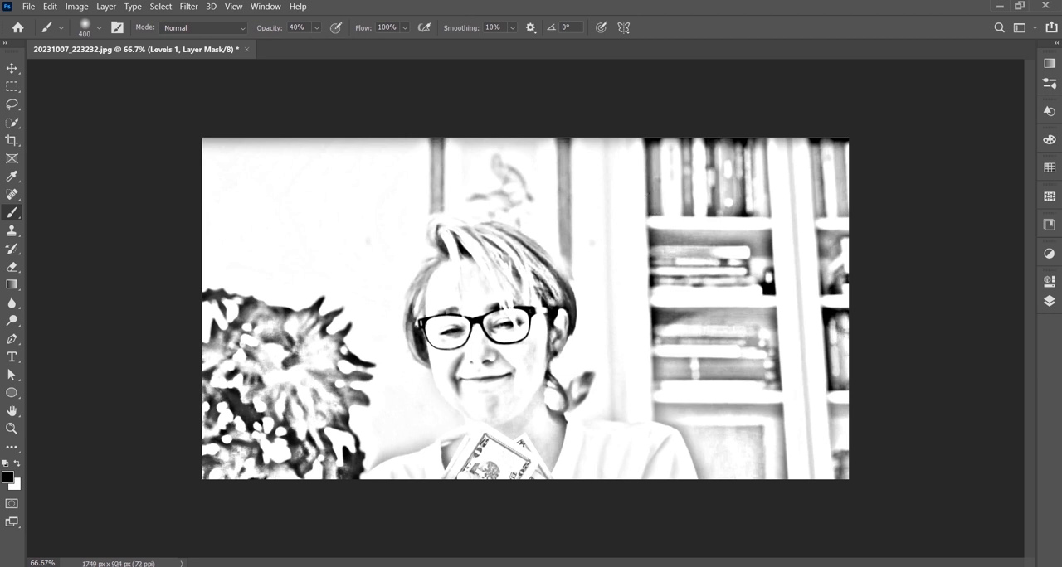
Step: Stamp all visible layers into a new merged layer at the top of the stack
left_click(1047, 304)
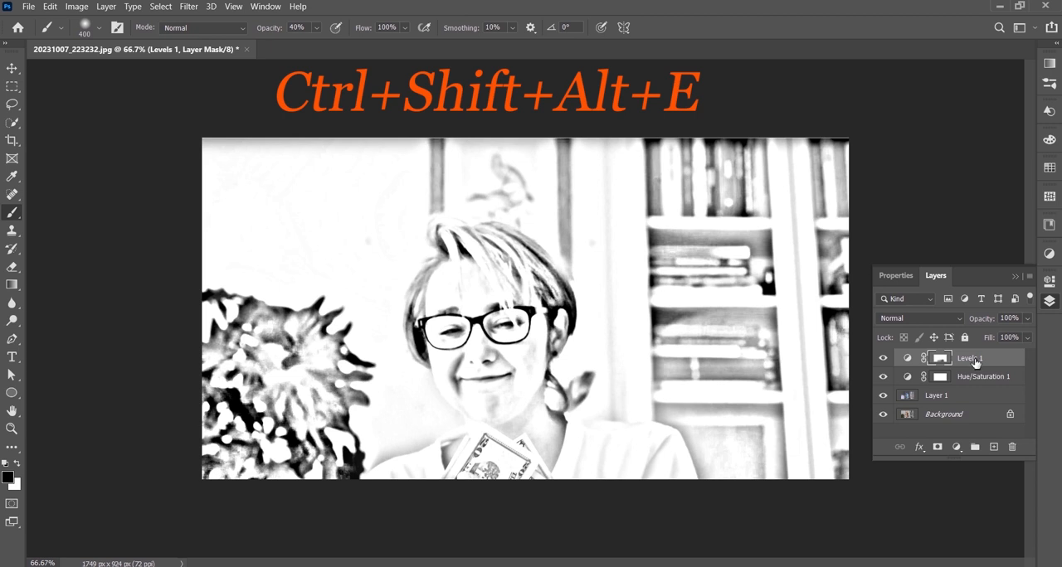
key("ctrl+shift+alt+e")
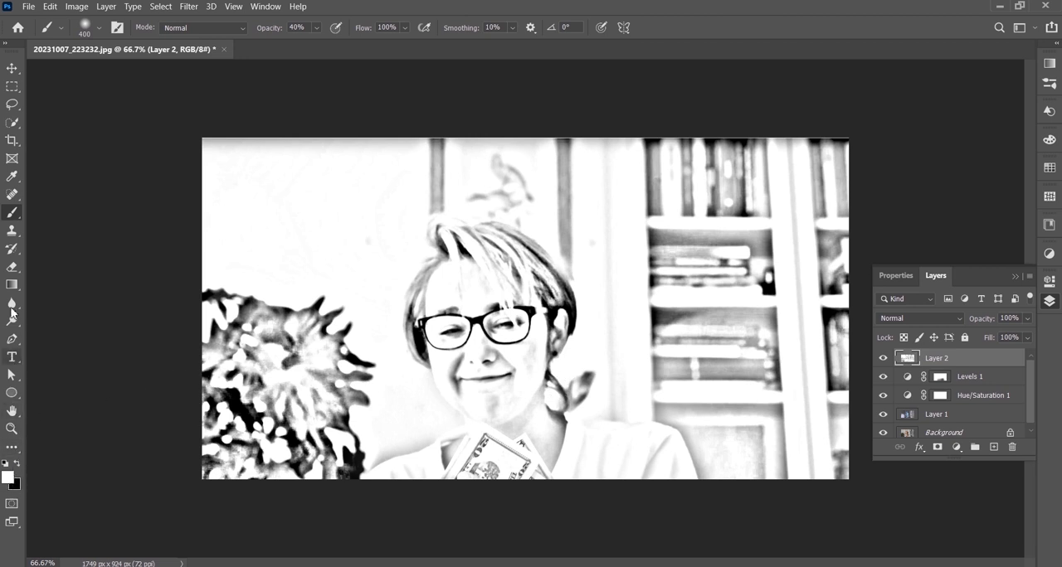
Step: Set the brush size to 50 px and its opacity to 100%
left_click(99, 29)
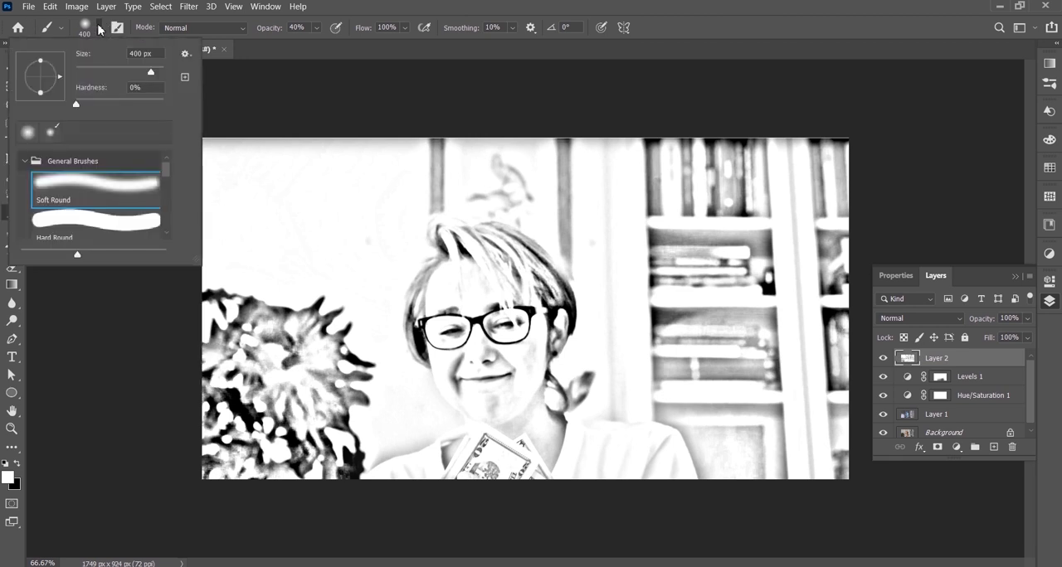
double_click(138, 53)
type("50")
left_click(317, 27)
left_click_drag(325, 43, 381, 49)
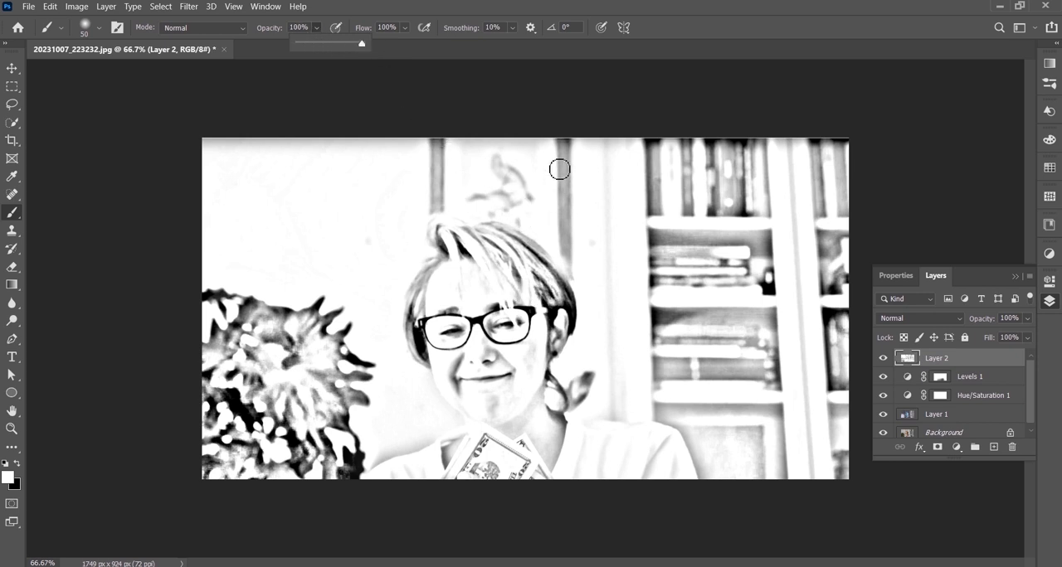
Step: Paint white over the picture frame and bird artwork on the wall behind the woman's head
left_click(501, 212)
mouse_move(524, 222)
left_mouse_down()
mouse_move(487, 196)
mouse_move(564, 199)
mouse_move(471, 177)
mouse_move(495, 171)
mouse_move(455, 175)
left_mouse_up()
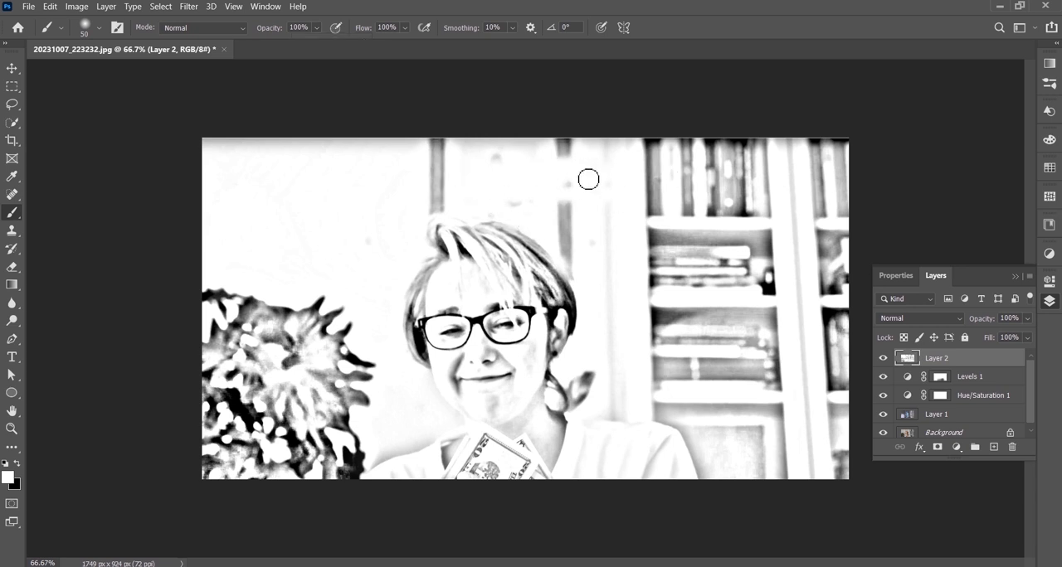
mouse_move(547, 161)
left_mouse_down()
mouse_move(437, 150)
mouse_move(465, 193)
mouse_move(415, 218)
mouse_move(462, 190)
left_mouse_up()
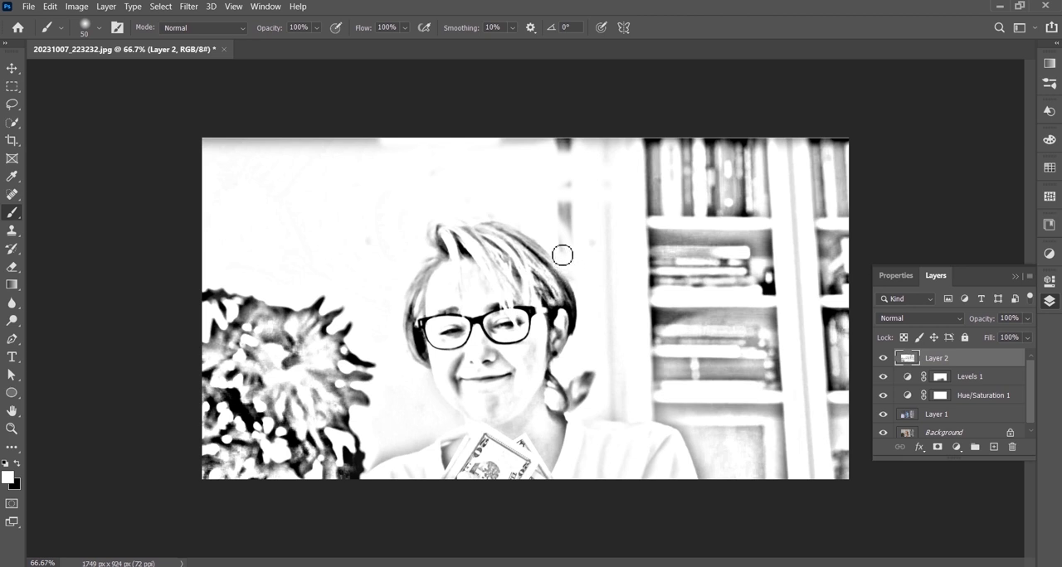
mouse_move(569, 249)
left_mouse_down()
mouse_move(567, 192)
mouse_move(588, 233)
mouse_move(568, 137)
mouse_move(484, 149)
mouse_move(612, 164)
left_mouse_up()
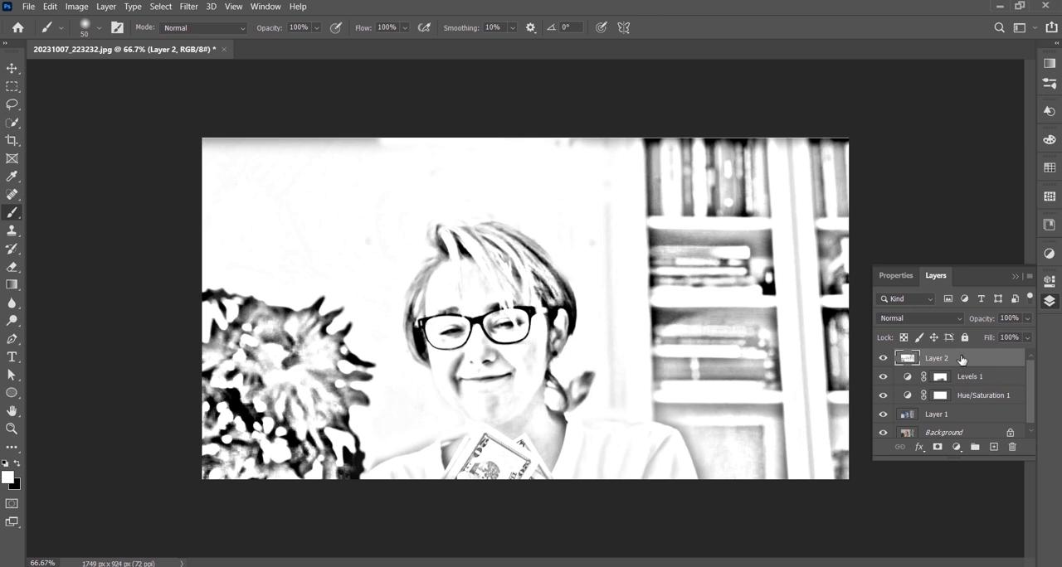
Step: Merge the painted layer with the Levels and Hue/Saturation adjustments and Layer 1, leaving one sketch layer above the Background
scroll(1035, 396, "down", 1)
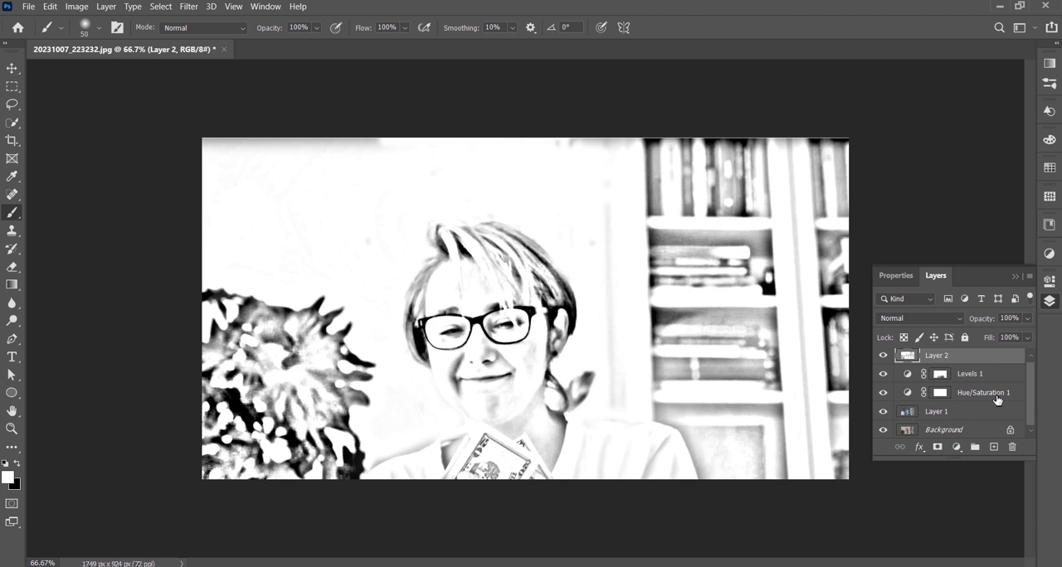
left_click(997, 400, "shift")
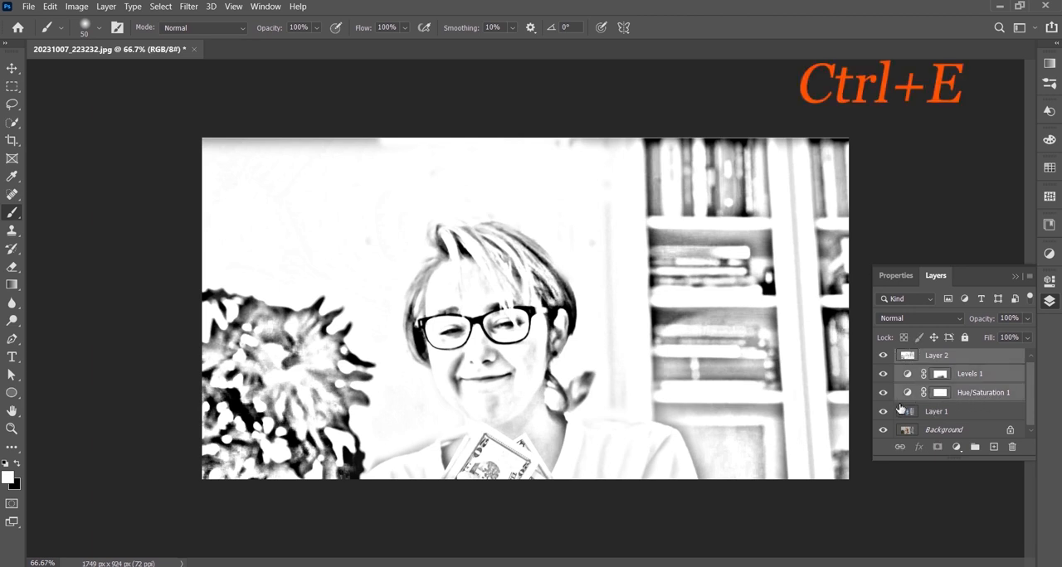
key("ctrl+e")
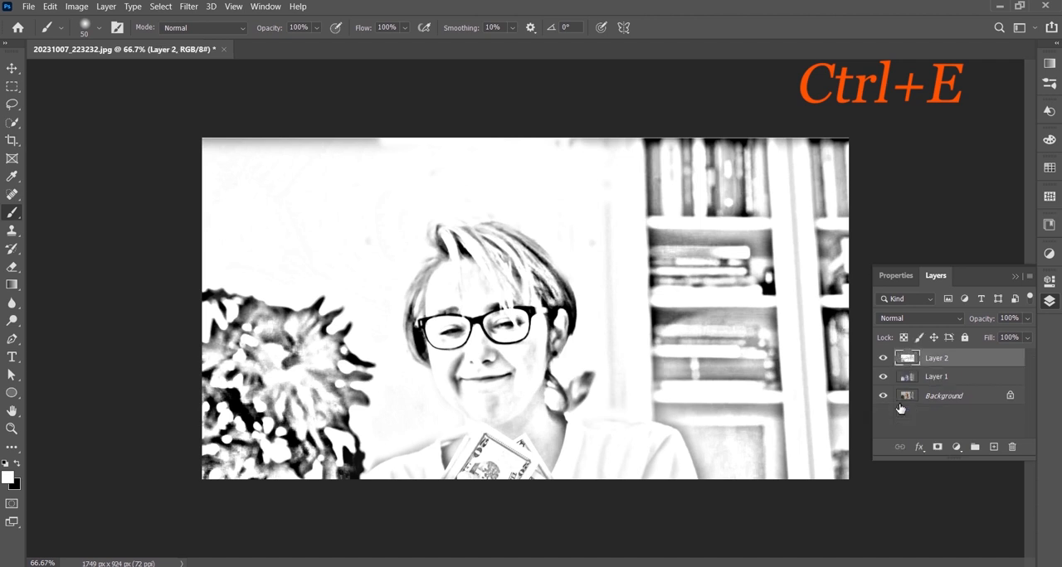
left_click(922, 378, "shift")
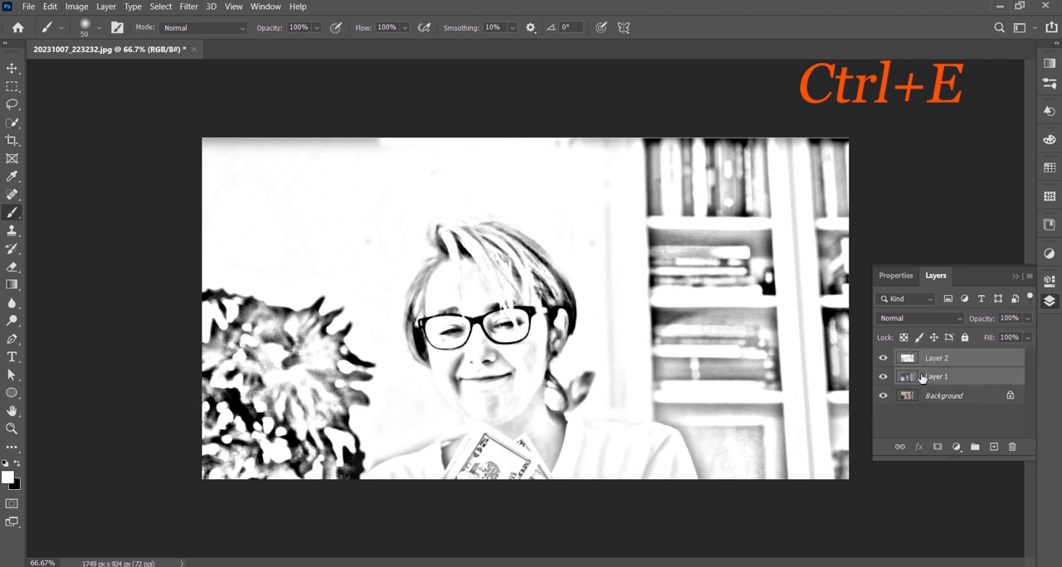
key("ctrl+e")
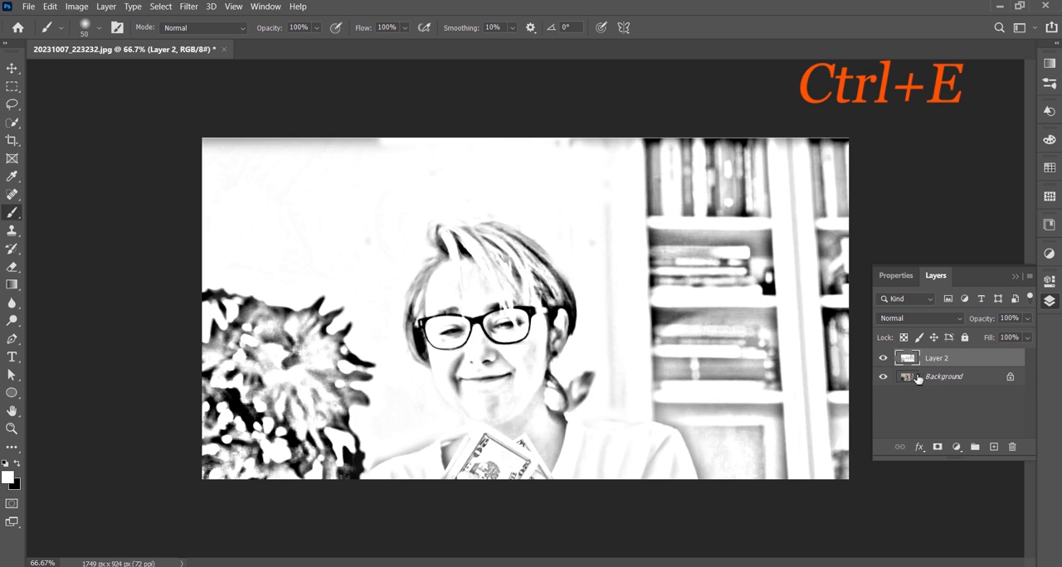
Step: Toggle the merged sketch layer's visibility repeatedly to compare the sketch with the original photo, deselecting the layer in between
left_click(884, 359)
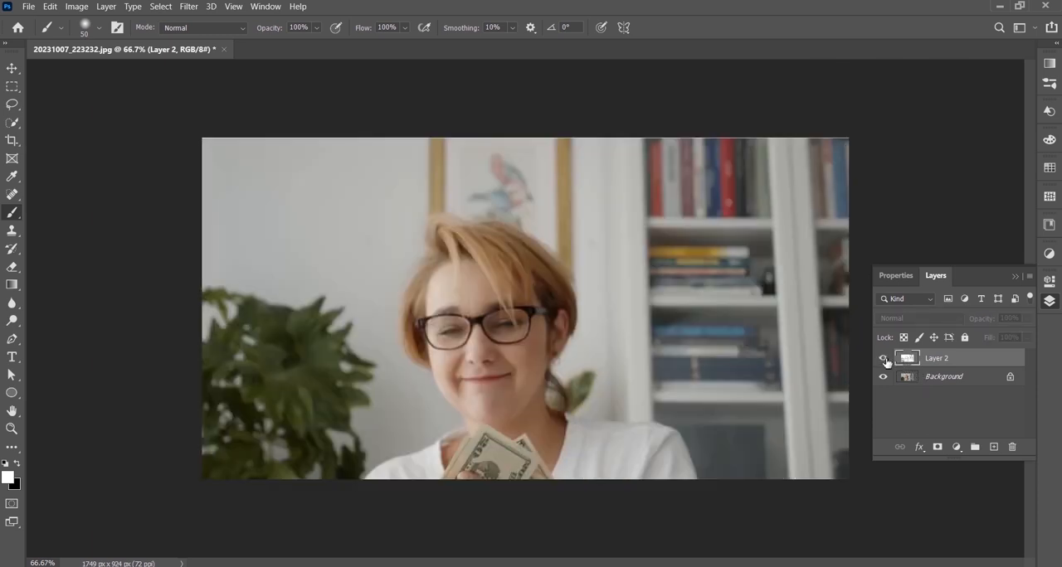
left_click(884, 359)
left_click(884, 360)
left_click(884, 359)
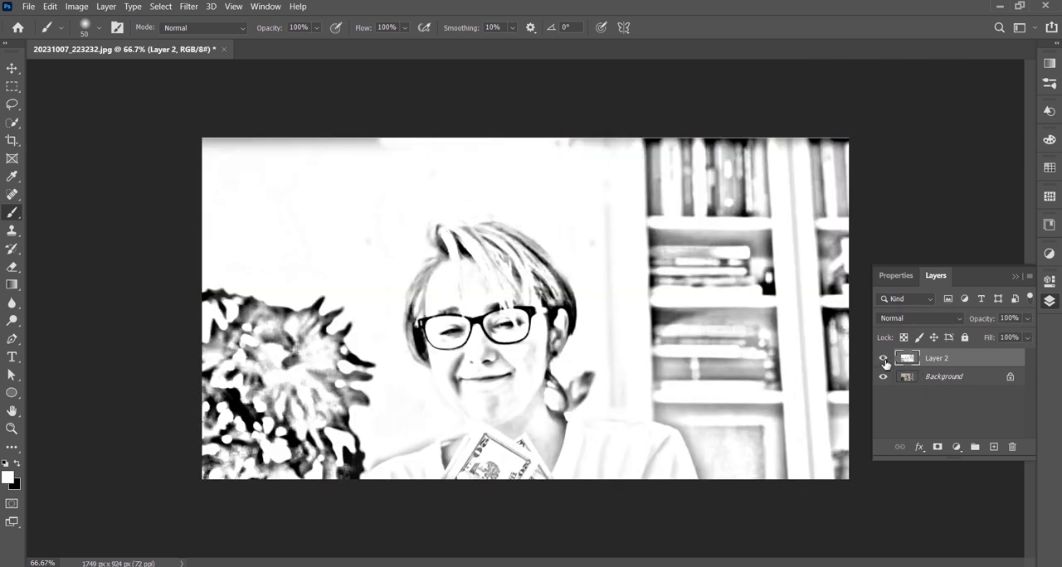
left_click(11, 68)
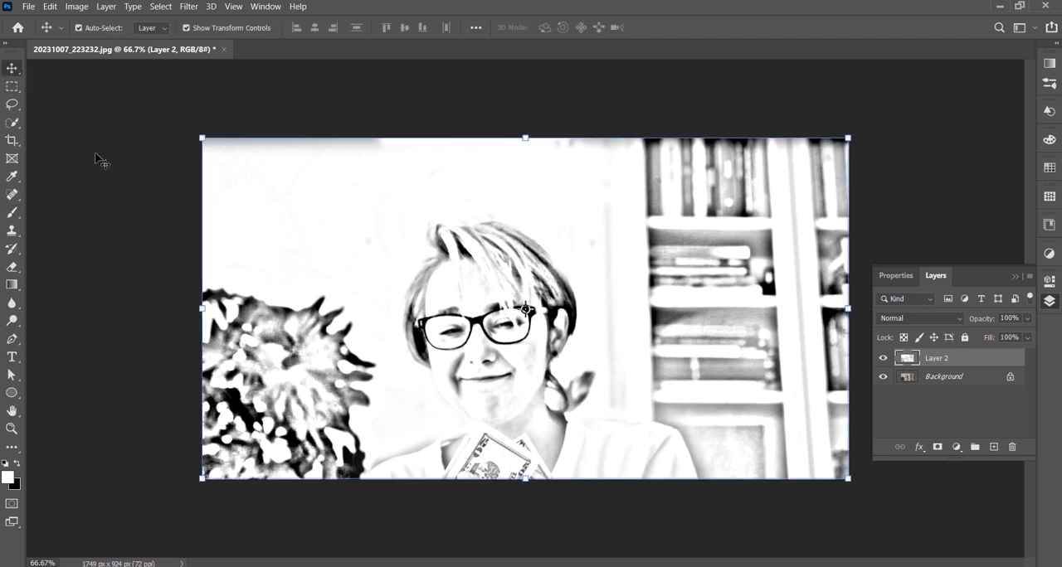
left_click(196, 254)
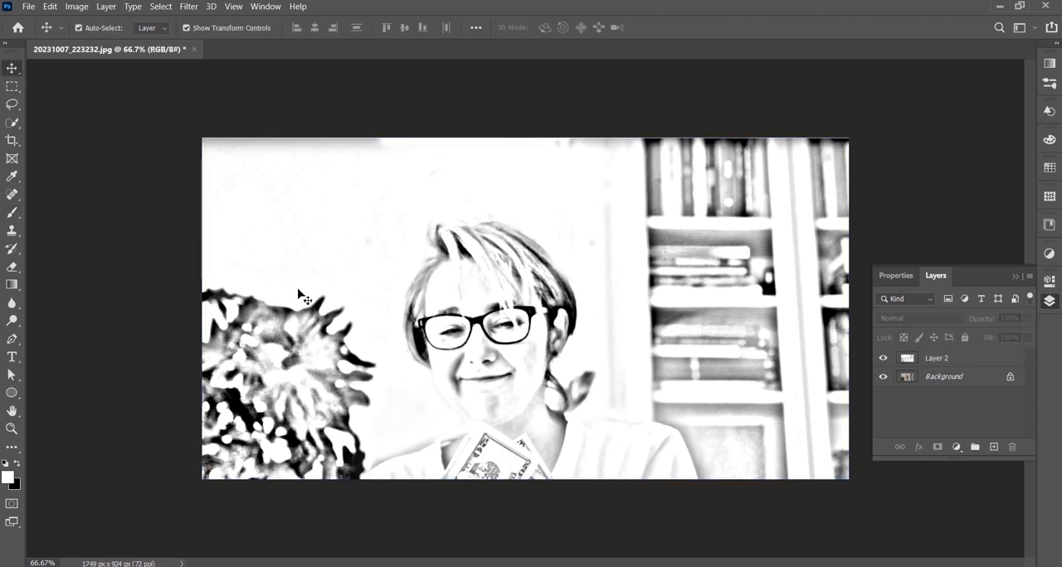
left_click(883, 360)
left_click(883, 359)
left_click(884, 360)
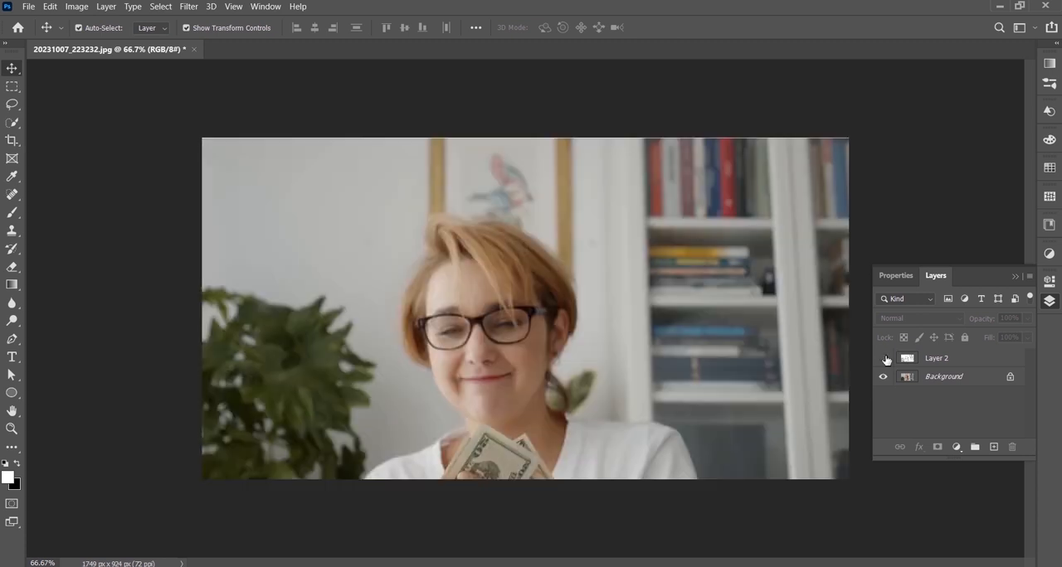
left_click(884, 359)
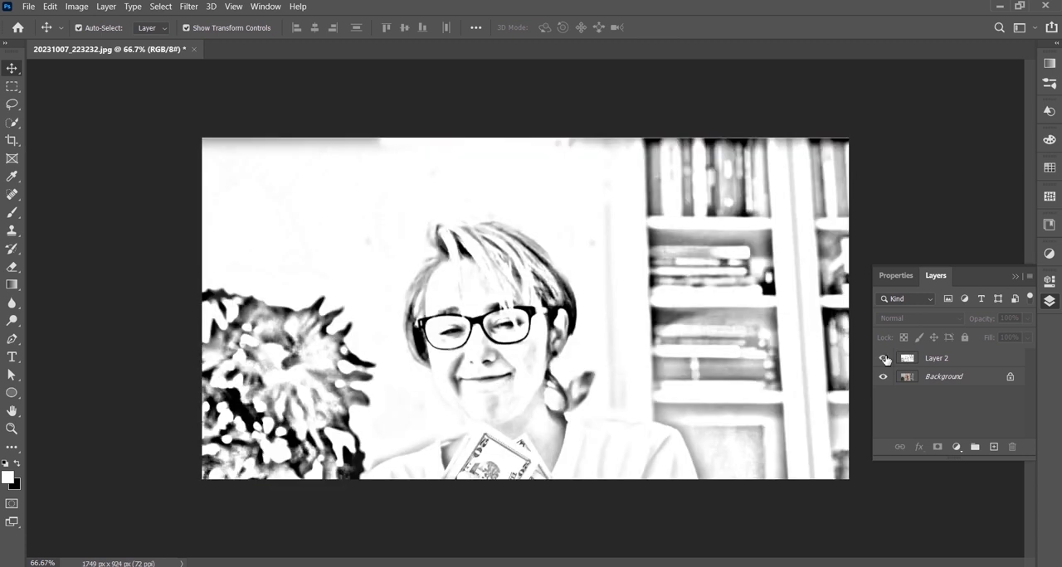